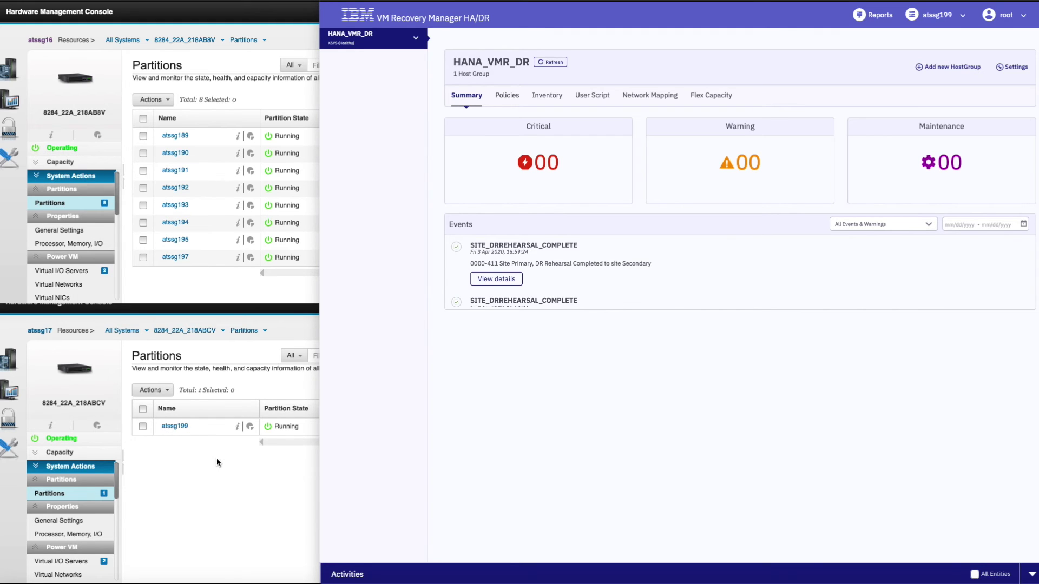
- Examine the disk groups of the Master_SVC storage controller at the Primary site of HANA_VMR_DR
{"action": "left_click", "coordinate": [404, 44]}
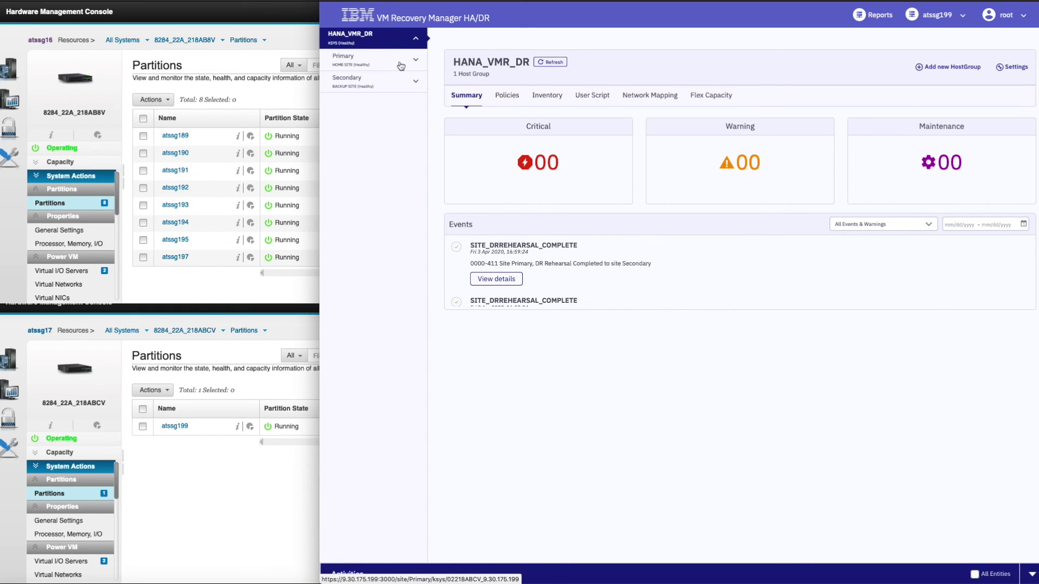
{"action": "left_click", "coordinate": [417, 62]}
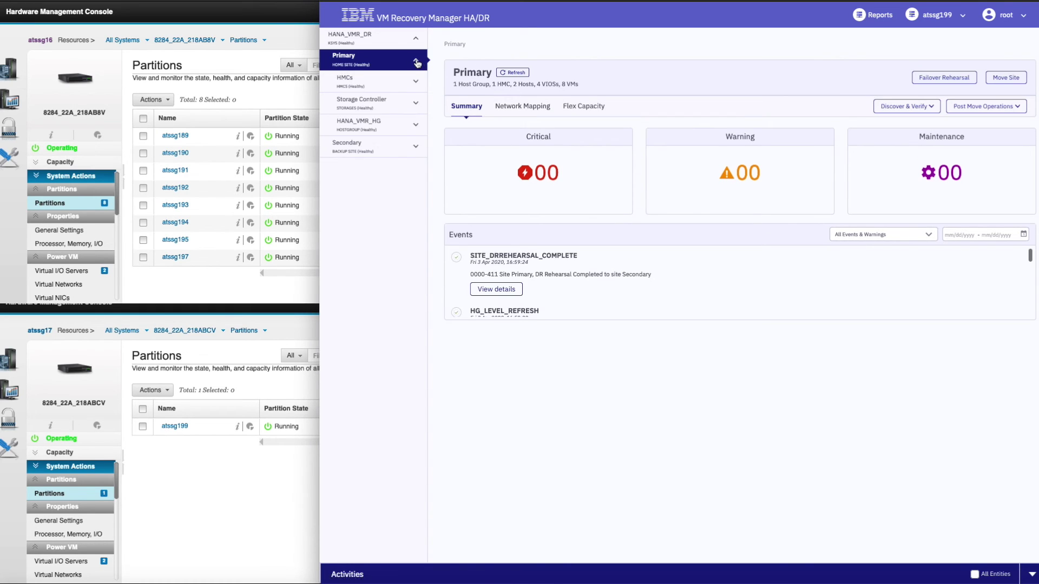
{"action": "left_click", "coordinate": [416, 104]}
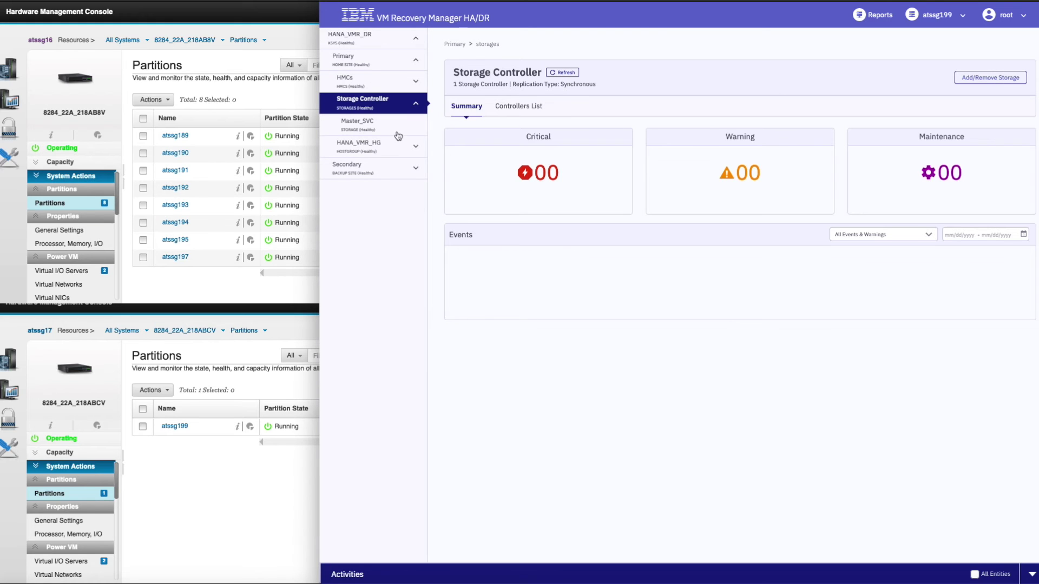
{"action": "left_click", "coordinate": [371, 129]}
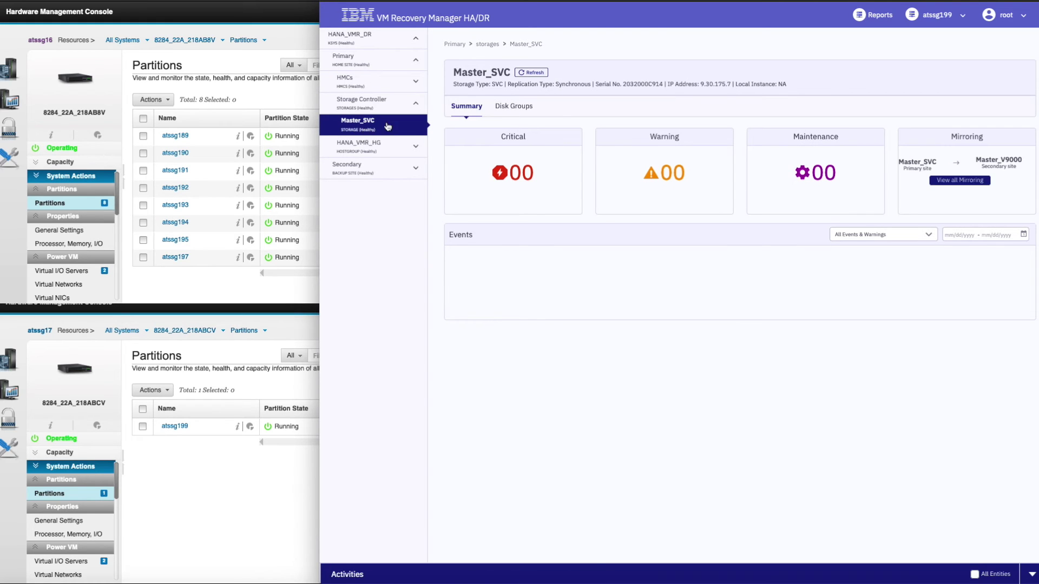
{"action": "left_click", "coordinate": [511, 106]}
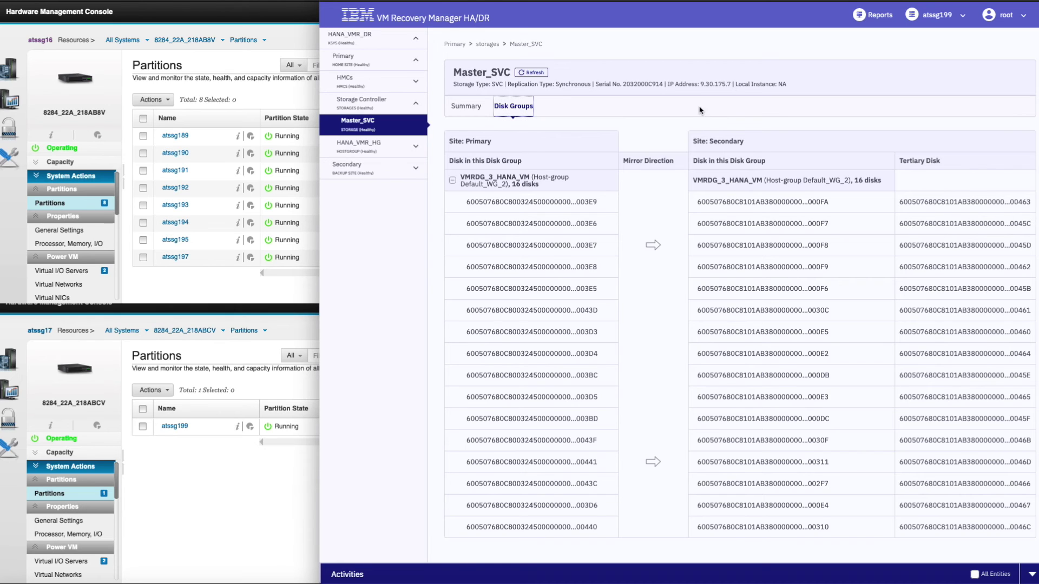
{"action": "left_click", "coordinate": [416, 107]}
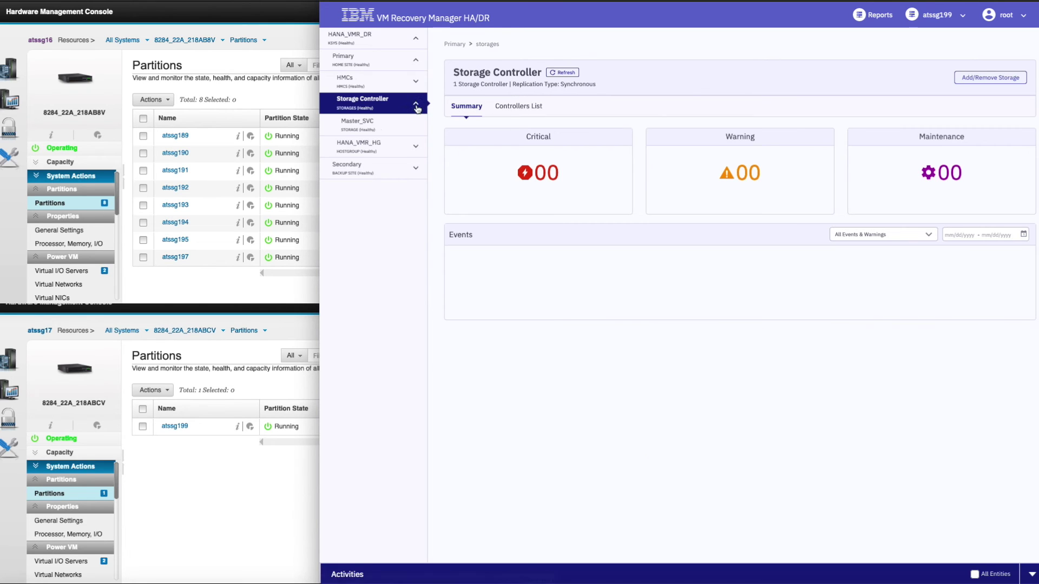
- Start a failover rehearsal for the Primary site after reviewing the VMs included in host group HANA_VMR_HG
{"action": "left_click", "coordinate": [363, 60]}
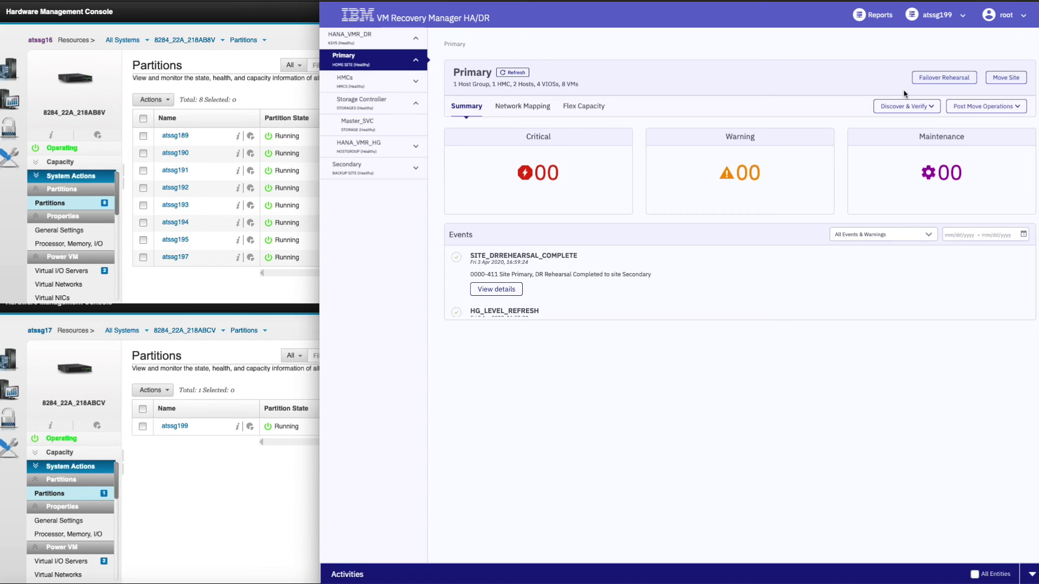
{"action": "left_click", "coordinate": [937, 79]}
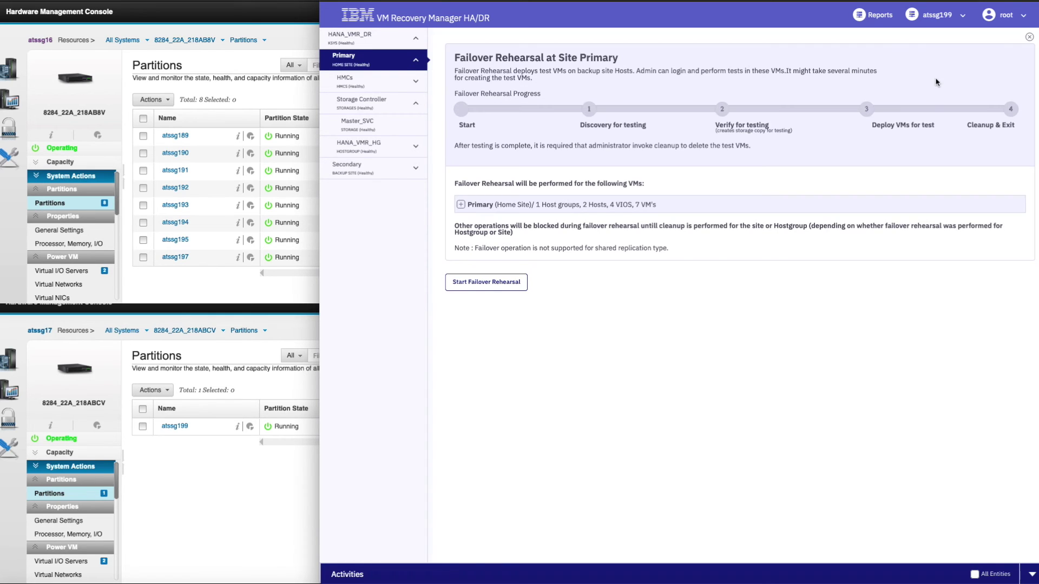
{"action": "left_click", "coordinate": [461, 206]}
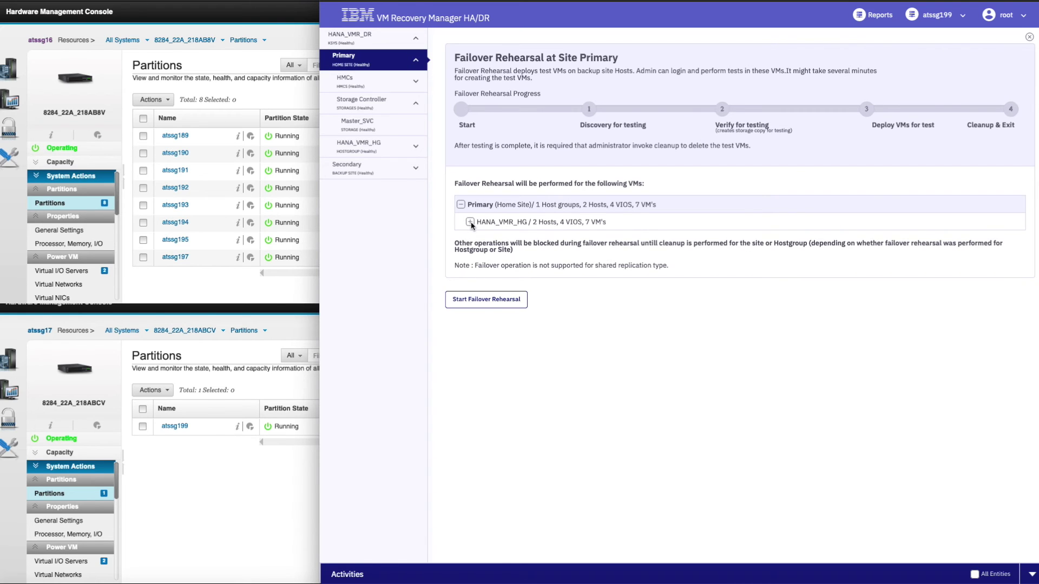
{"action": "left_click", "coordinate": [469, 222]}
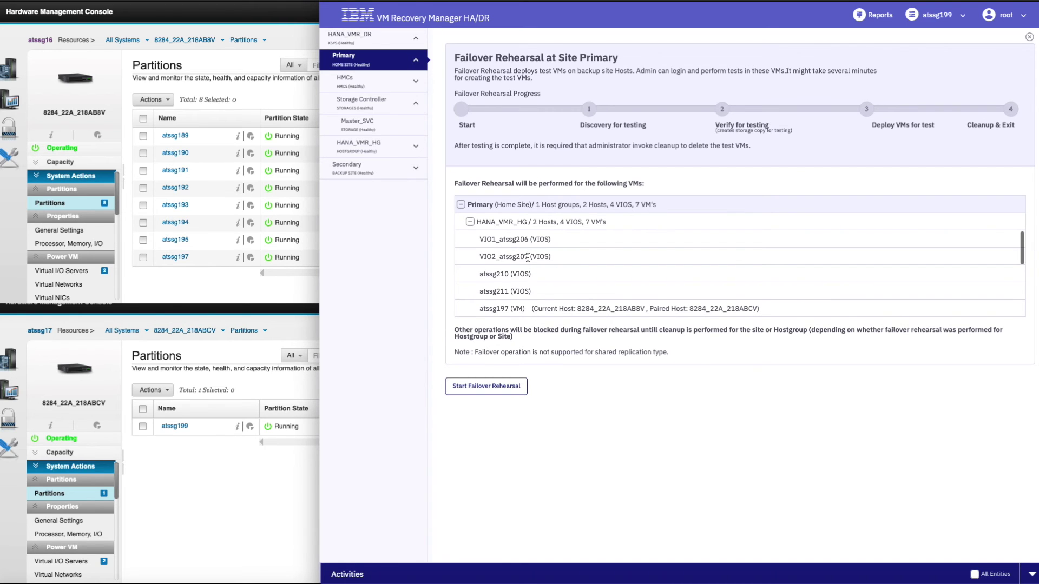
{"action": "scroll", "coordinate": [565, 307], "scroll_direction": "down", "scroll_amount": 5}
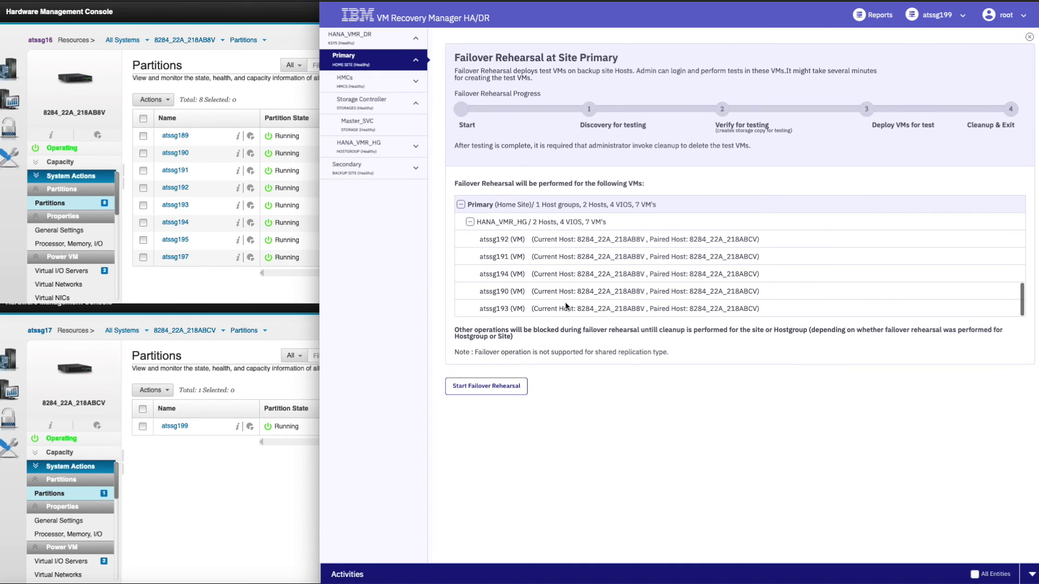
{"action": "scroll", "coordinate": [565, 307], "scroll_direction": "up", "scroll_amount": 2}
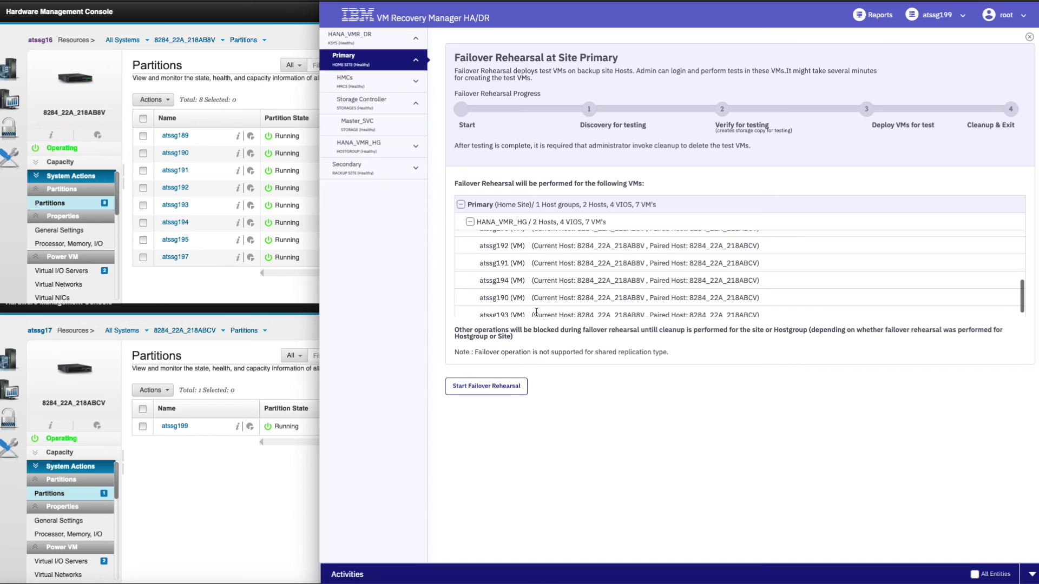
{"action": "left_click", "coordinate": [499, 388]}
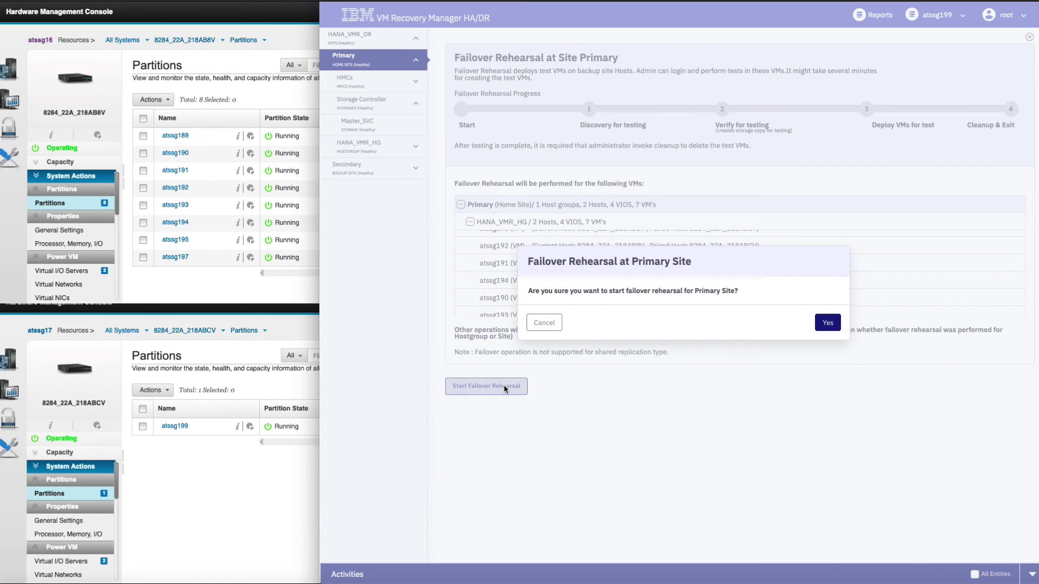
{"action": "left_click", "coordinate": [826, 324]}
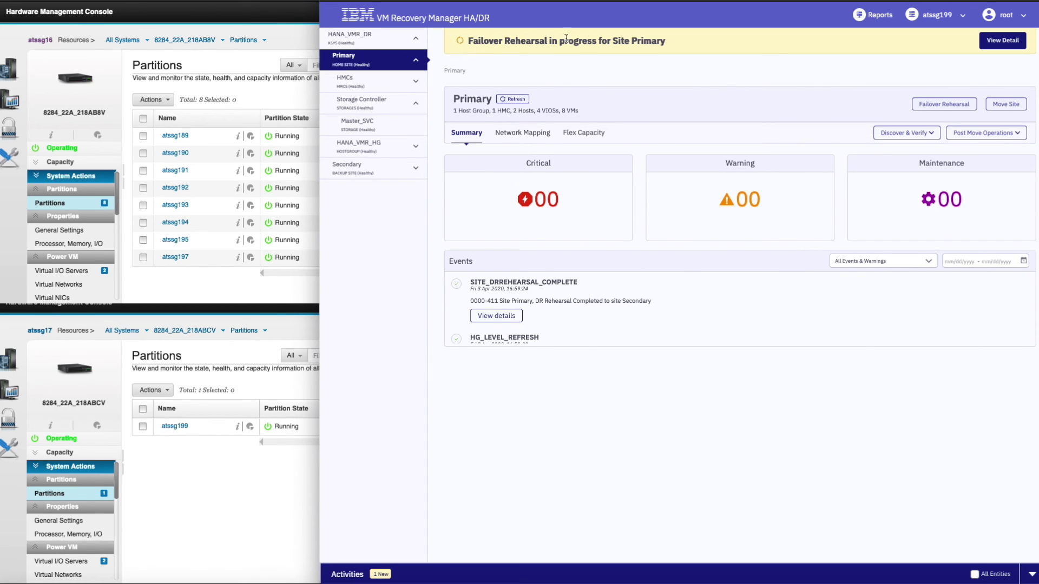
- Check the failover rehearsal's progress and activities, and inspect the test partitions on the atssg17 Hardware Management Console
{"action": "left_click", "coordinate": [1004, 43]}
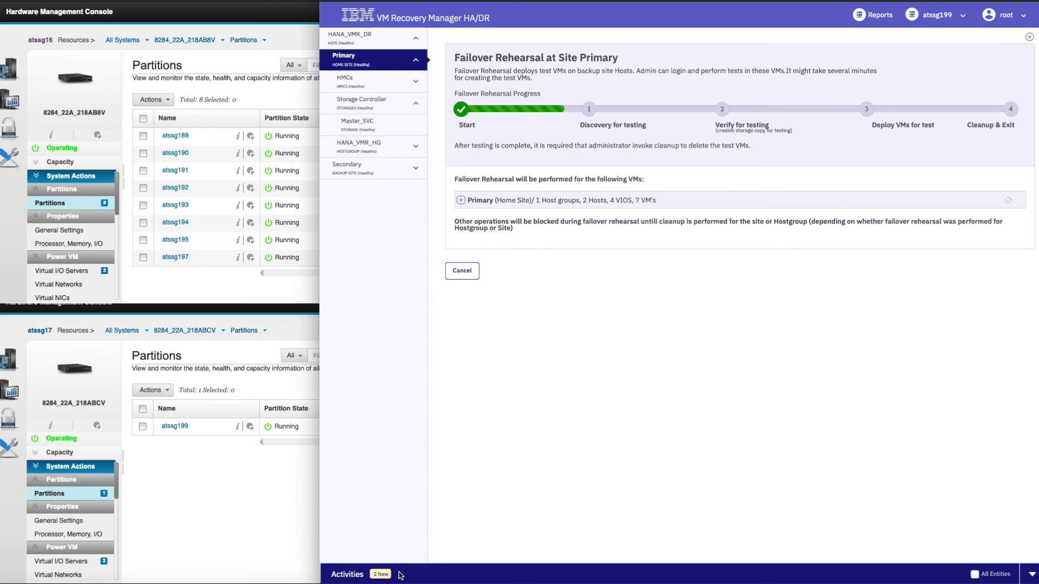
{"action": "left_click", "coordinate": [1032, 576]}
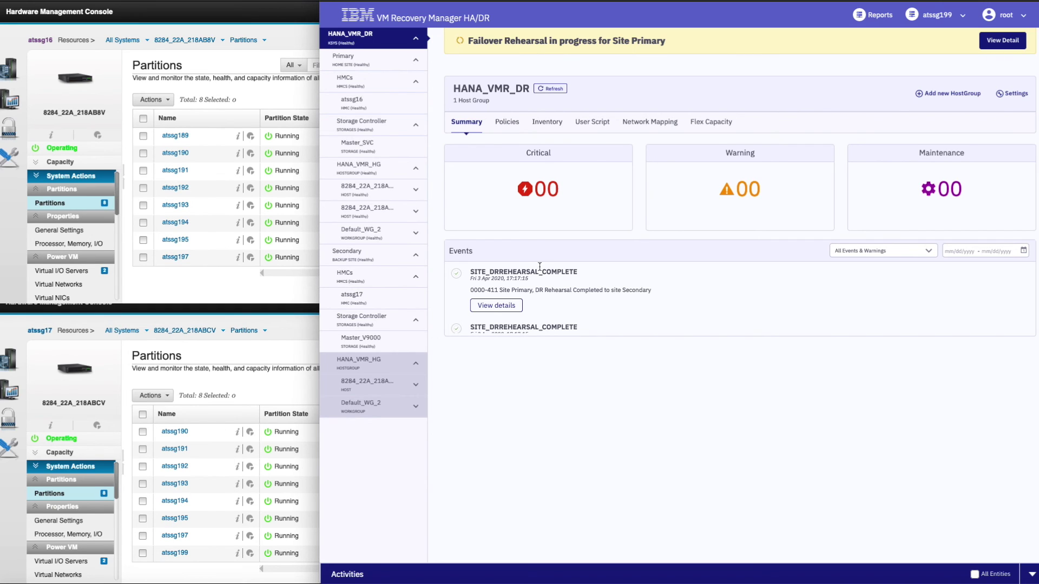
{"action": "left_click", "coordinate": [997, 43]}
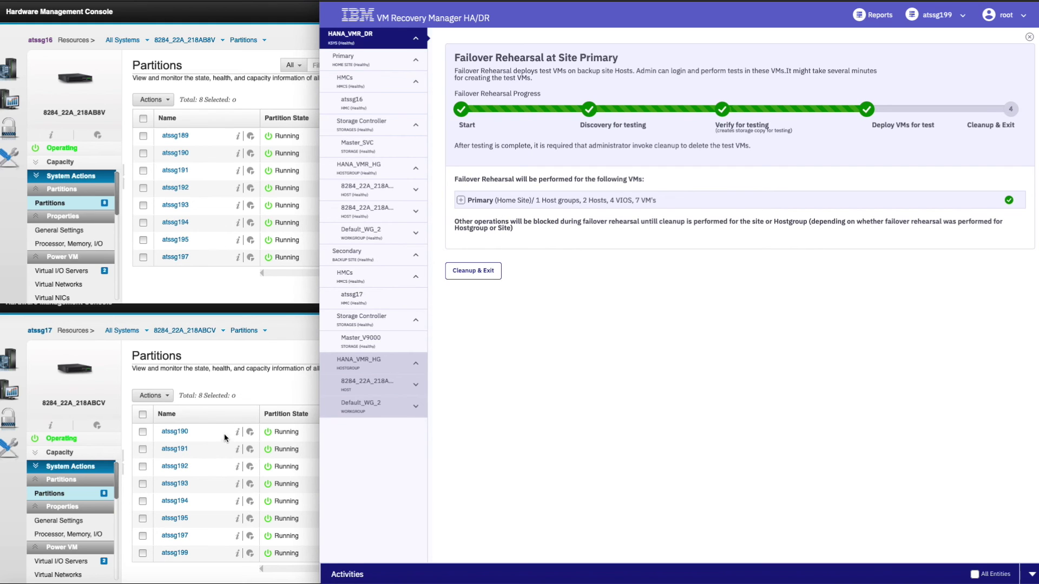
{"action": "left_click", "coordinate": [288, 311]}
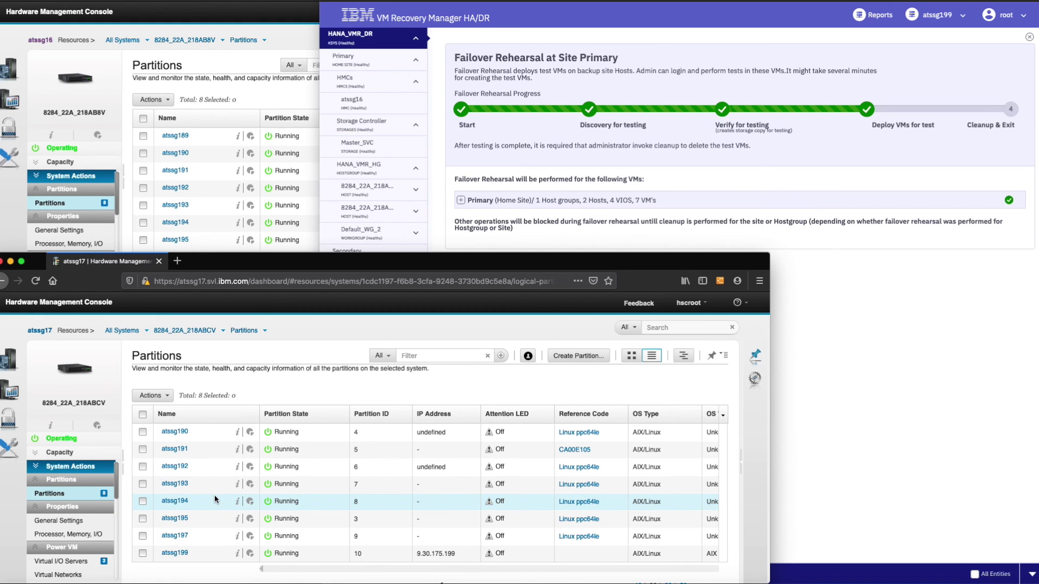
{"action": "left_click", "coordinate": [845, 138]}
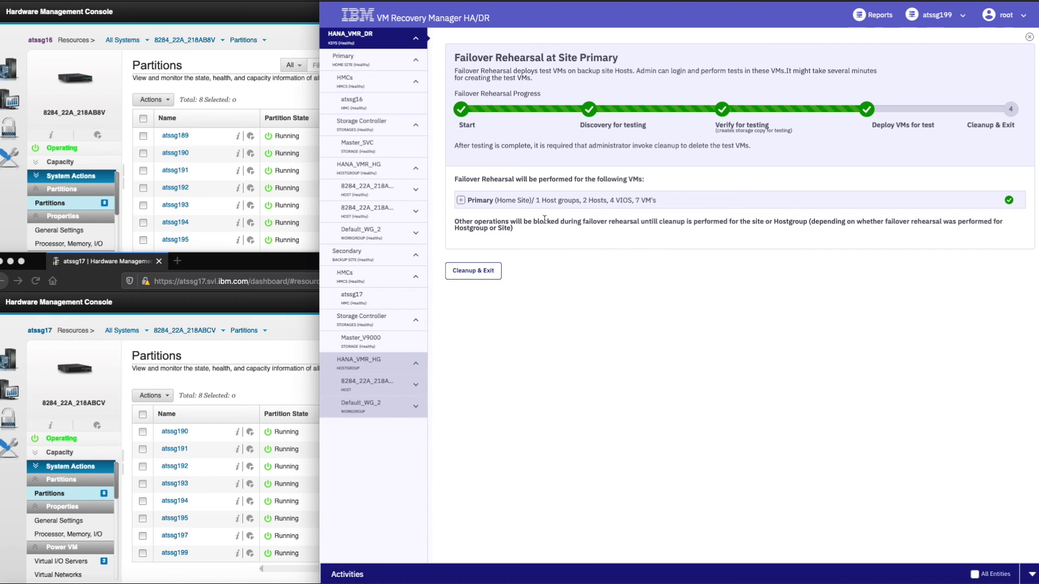
- Run cleanup and exit for the Primary site rehearsal with the note "Successful Site DR Rehearsal operation 2 on 4/3"
{"action": "left_click", "coordinate": [480, 275]}
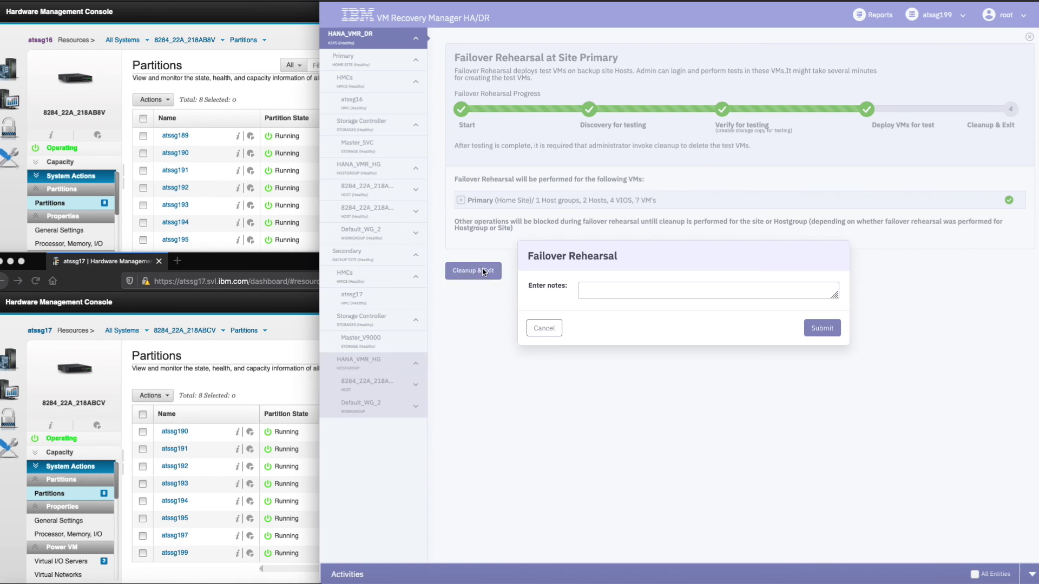
{"action": "left_click", "coordinate": [596, 293]}
{"action": "type", "text": "Suc"}
{"action": "type", "text": "cessful"}
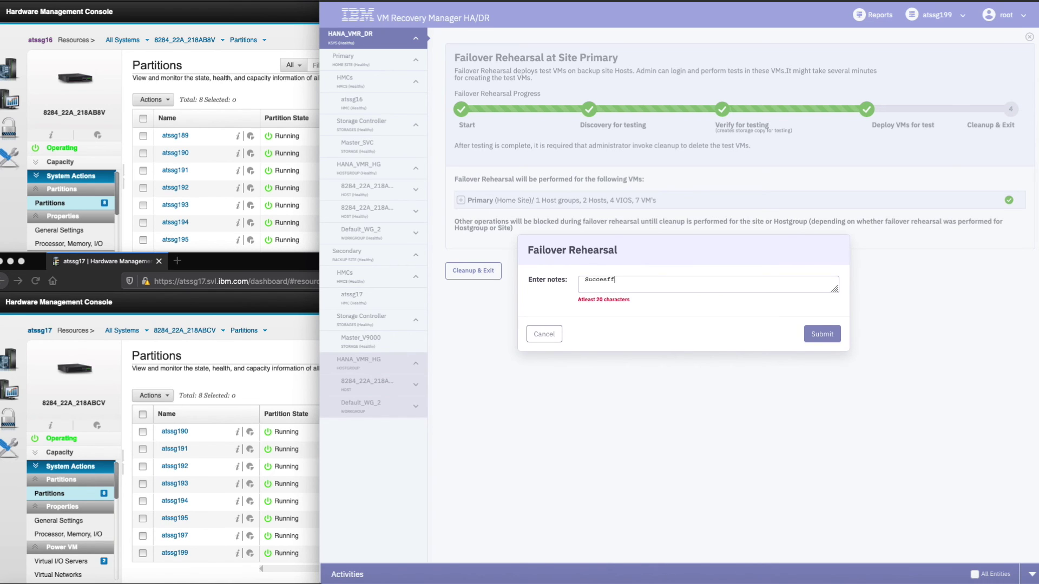
{"action": "type", "text": " Site DR Rehearsal"}
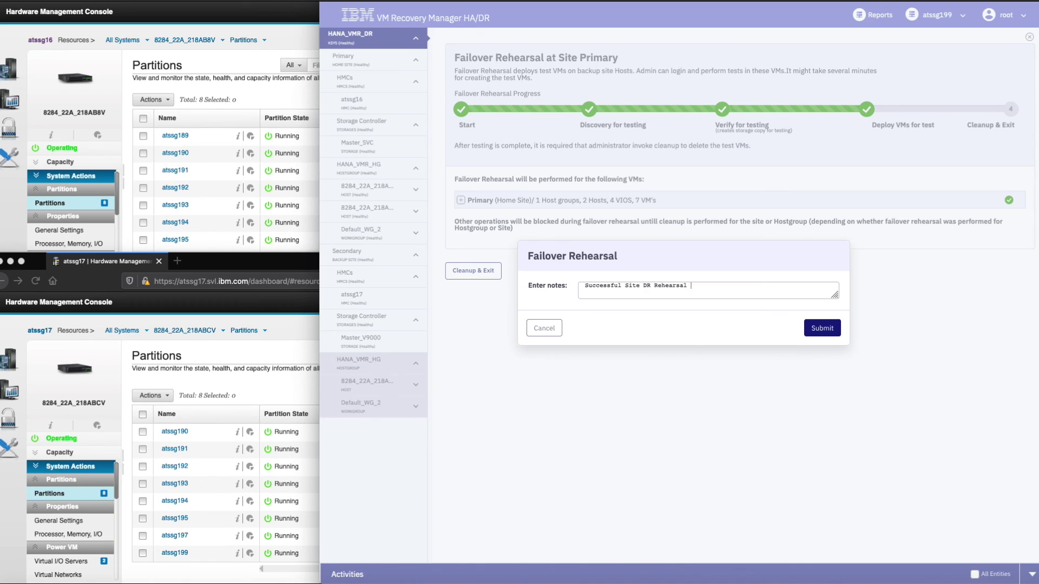
{"action": "type", "text": " operation 2 on 4/3"}
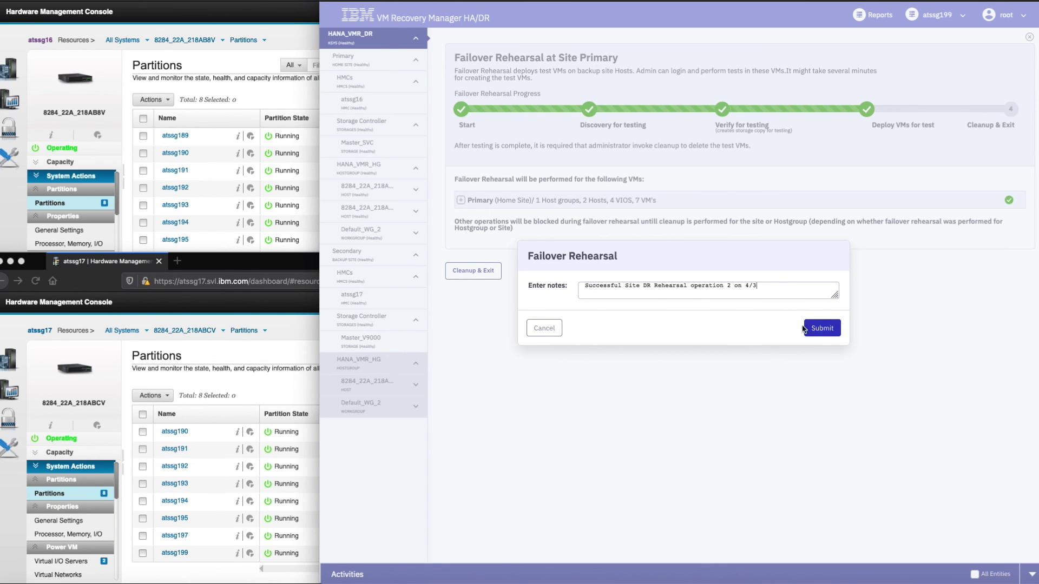
{"action": "left_click", "coordinate": [821, 330]}
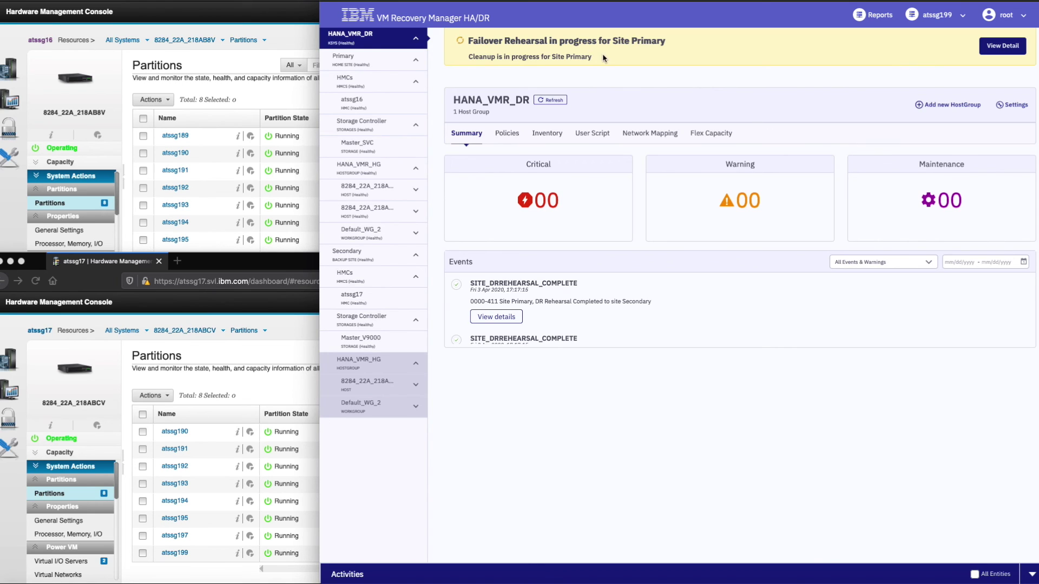
- Monitor the cleanup progress and activities for the Primary site and review the HANA_VMR_DR event list
{"action": "left_click", "coordinate": [999, 51]}
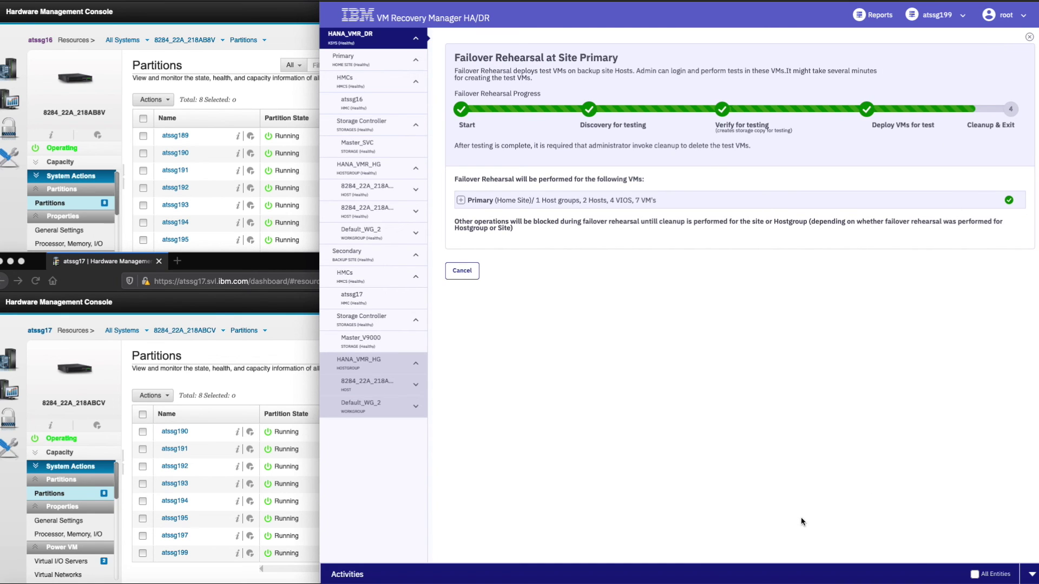
{"action": "left_click", "coordinate": [1031, 575]}
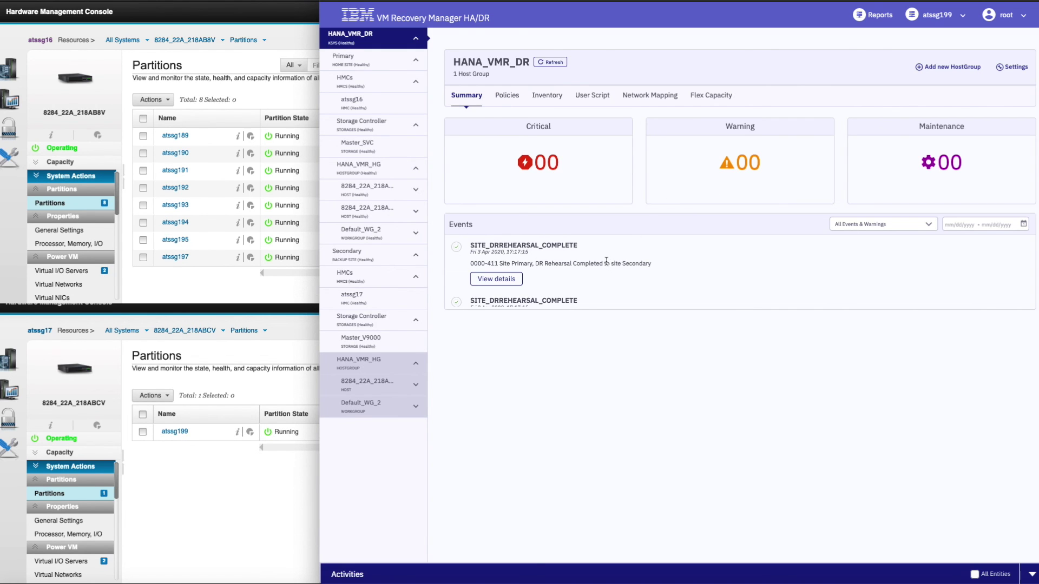
{"action": "scroll", "coordinate": [621, 282], "scroll_direction": "down", "scroll_amount": 3}
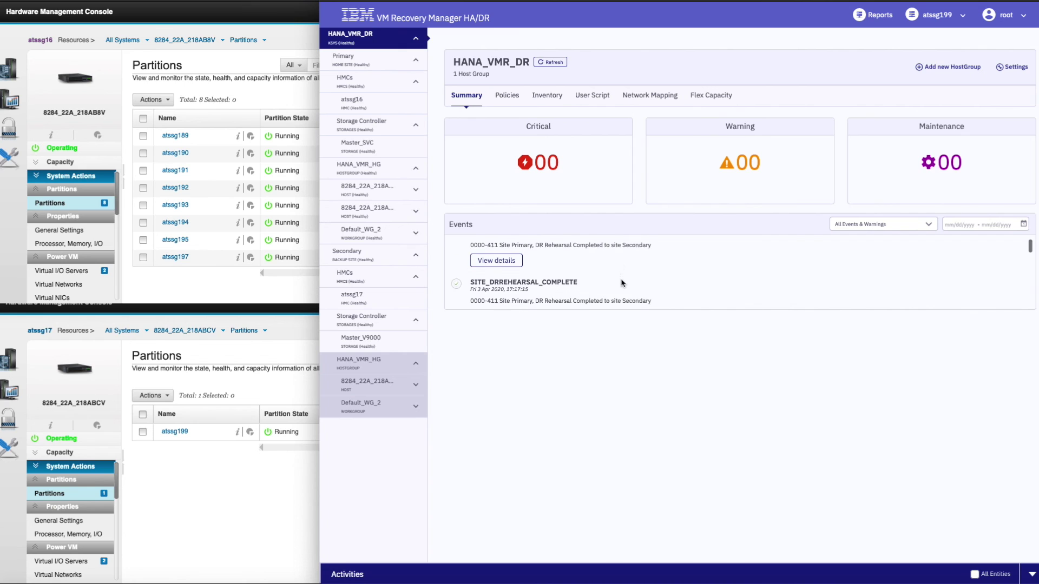
{"action": "scroll", "coordinate": [621, 282], "scroll_direction": "down", "scroll_amount": 3}
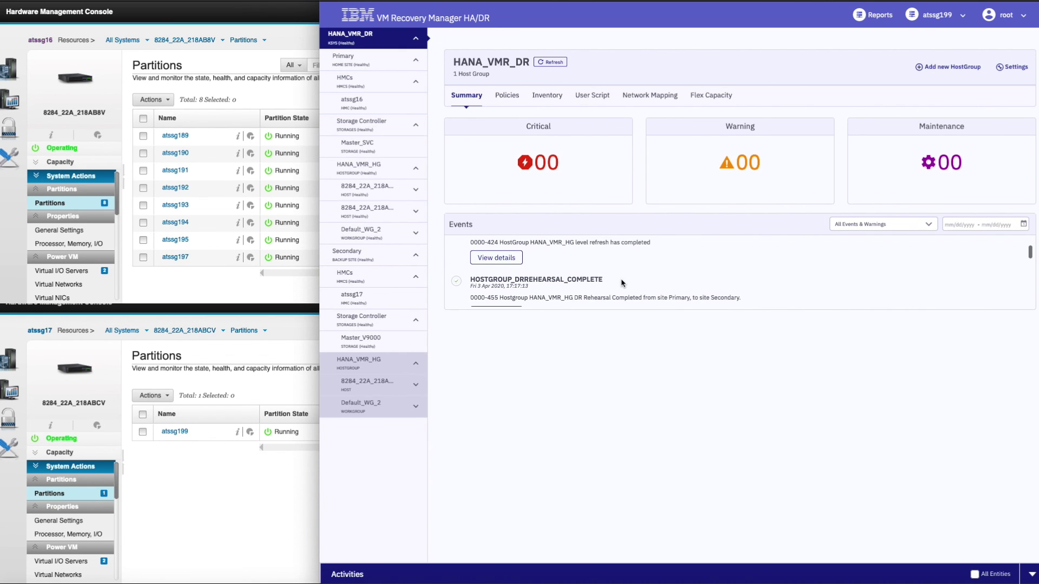
{"action": "scroll", "coordinate": [621, 283], "scroll_direction": "up", "scroll_amount": 4}
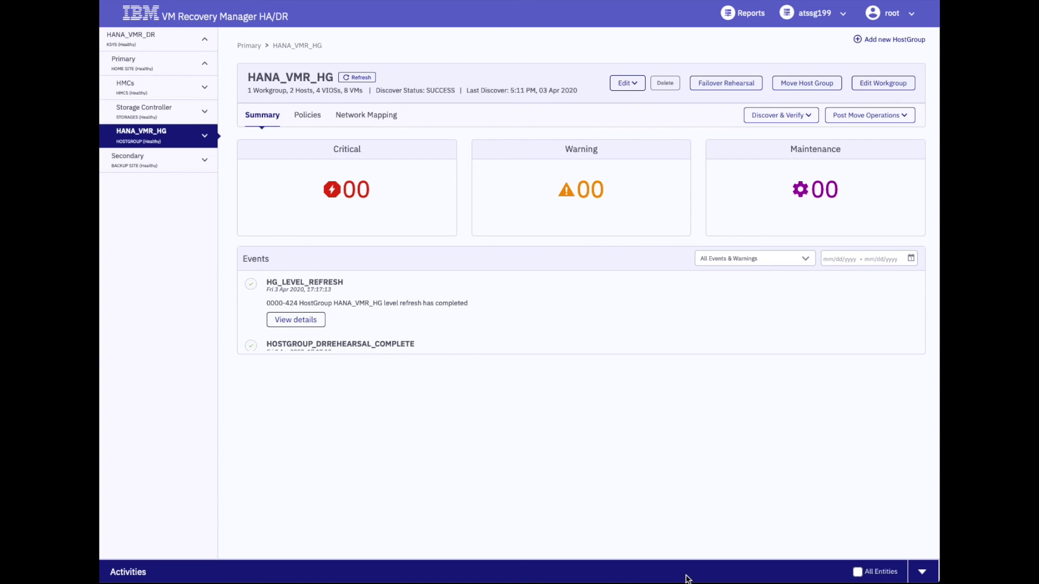
- Generate a report on the Failover Rehearsal operation and review the details of each individual rehearsal
{"action": "left_click", "coordinate": [729, 14]}
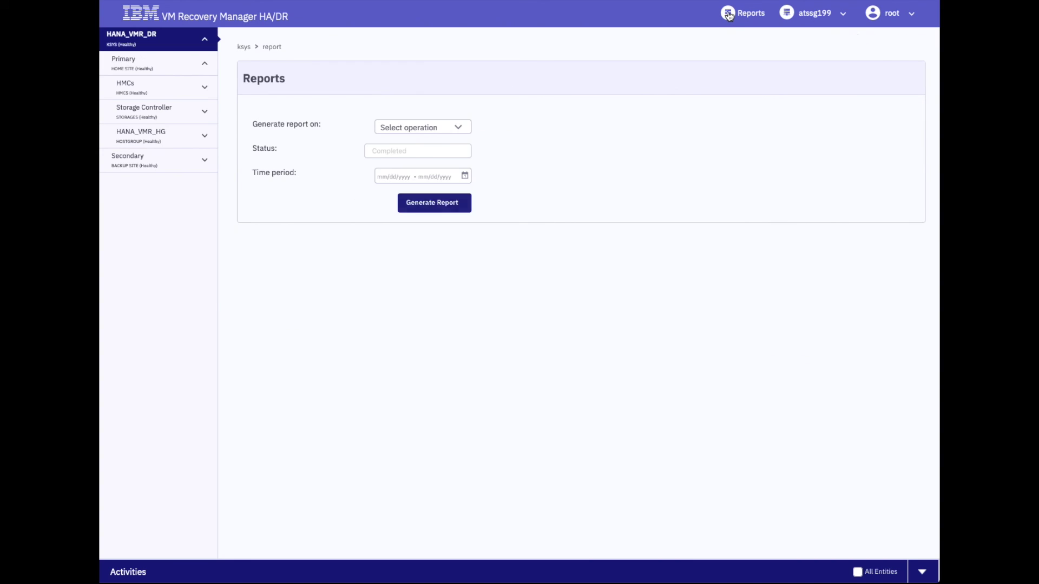
{"action": "left_click", "coordinate": [461, 130]}
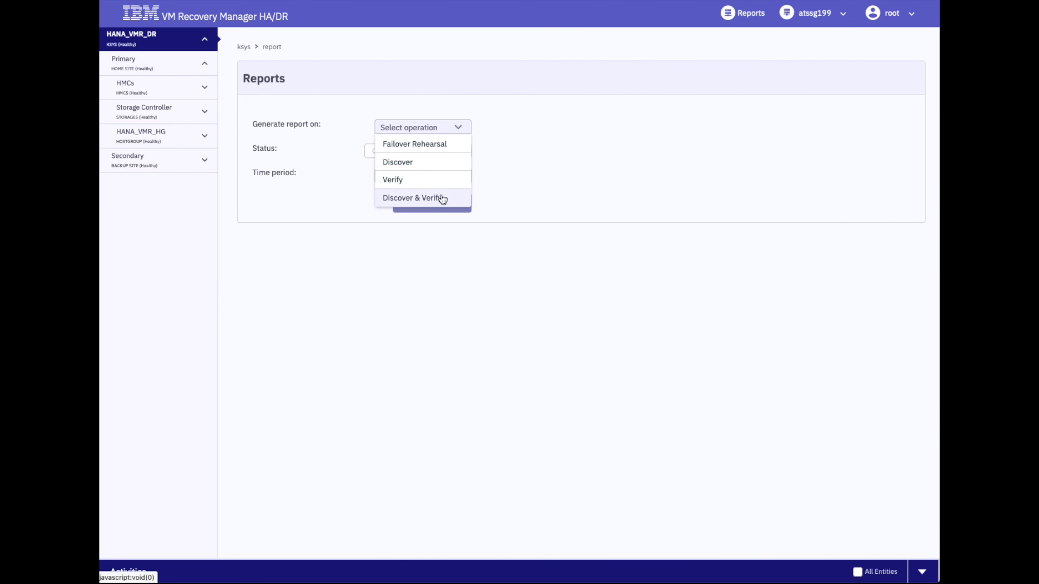
{"action": "left_click", "coordinate": [439, 144]}
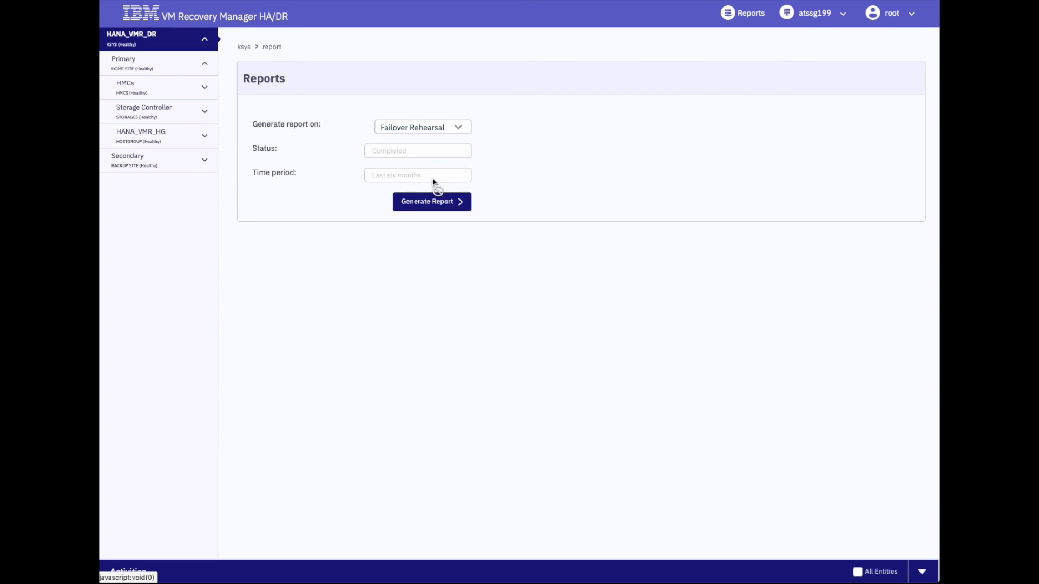
{"action": "left_click", "coordinate": [451, 204]}
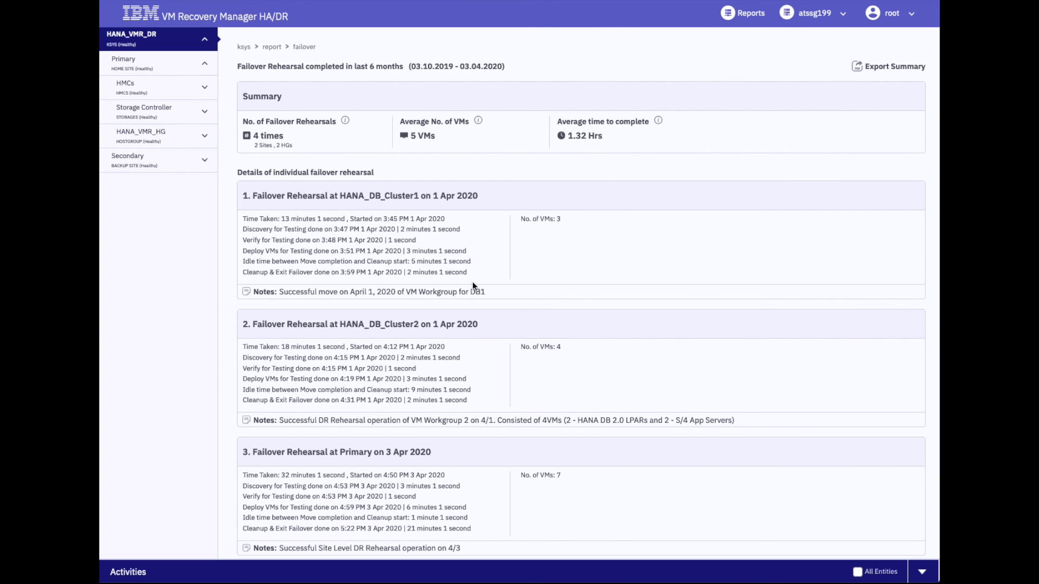
{"action": "scroll", "coordinate": [452, 287], "scroll_direction": "down", "scroll_amount": 3}
{"action": "scroll", "coordinate": [451, 283], "scroll_direction": "up", "scroll_amount": 1}
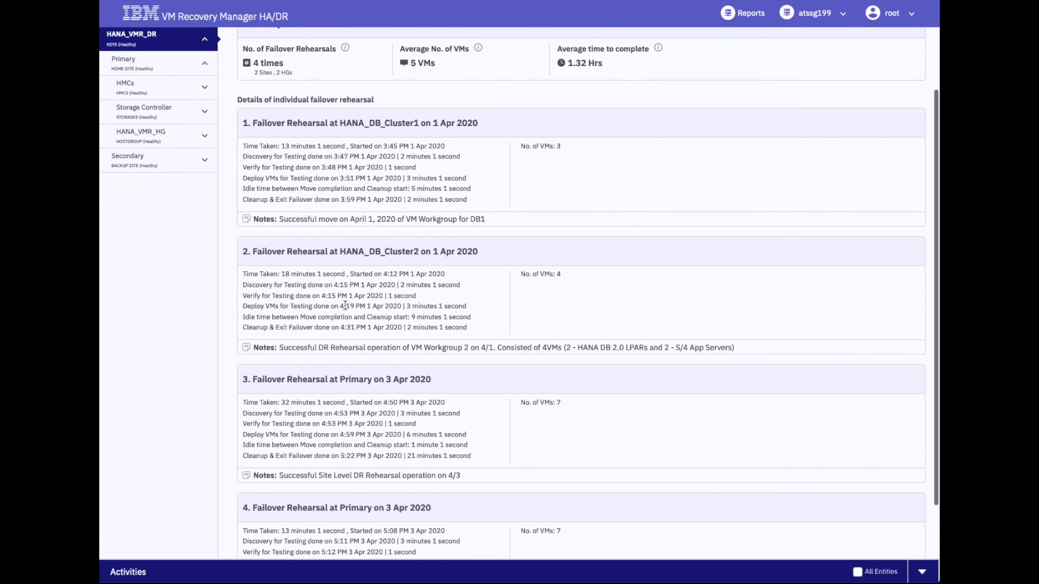
{"action": "scroll", "coordinate": [523, 442], "scroll_direction": "down", "scroll_amount": 2}
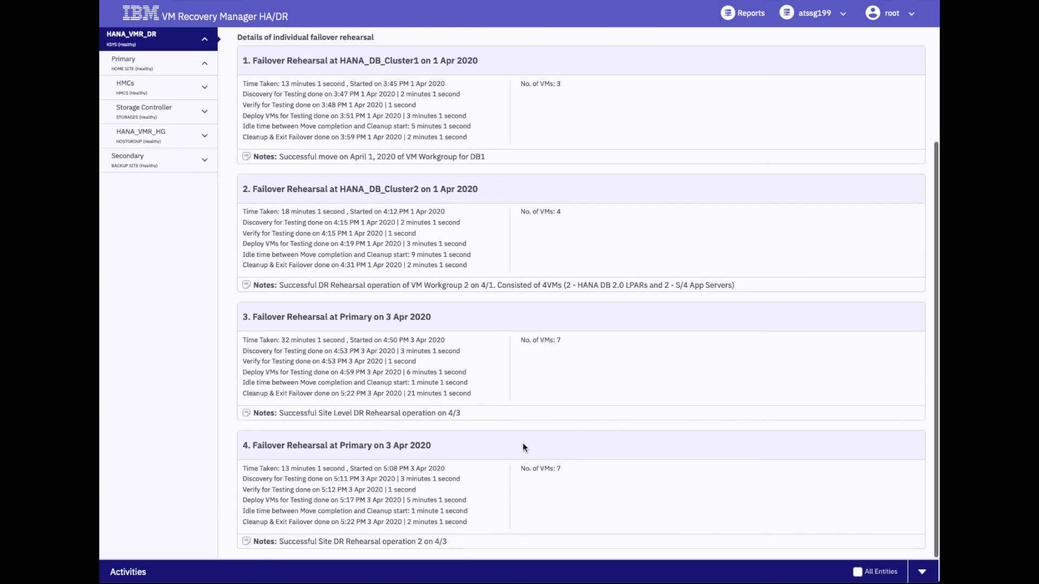
- Examine the total time taken and the cleanup duration of the fourth failover rehearsal, and review the report's summary
{"action": "left_click_drag", "start_coordinate": [246, 468], "coordinate": [445, 472]}
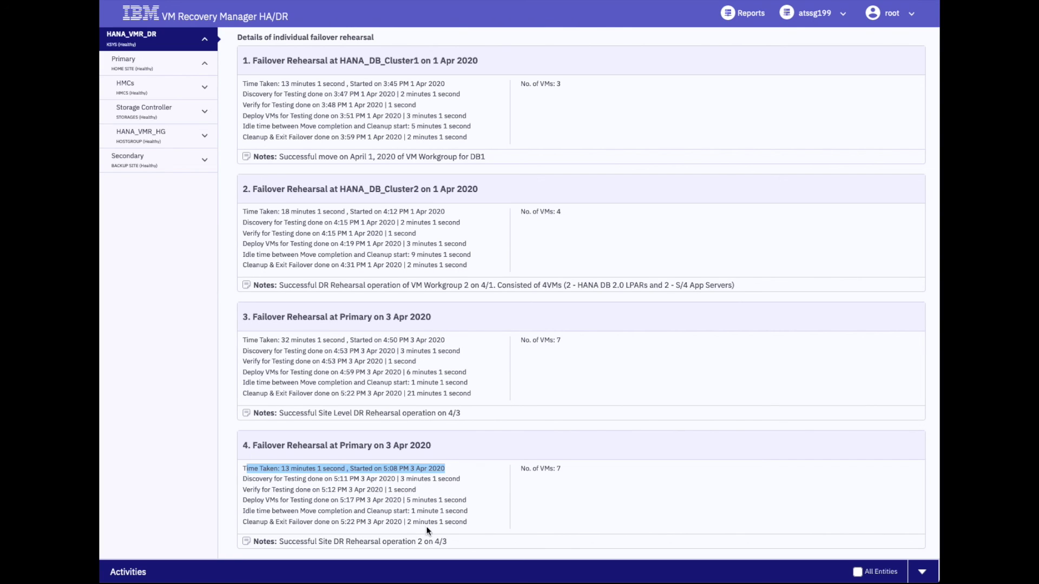
{"action": "left_click_drag", "start_coordinate": [468, 521], "coordinate": [405, 523]}
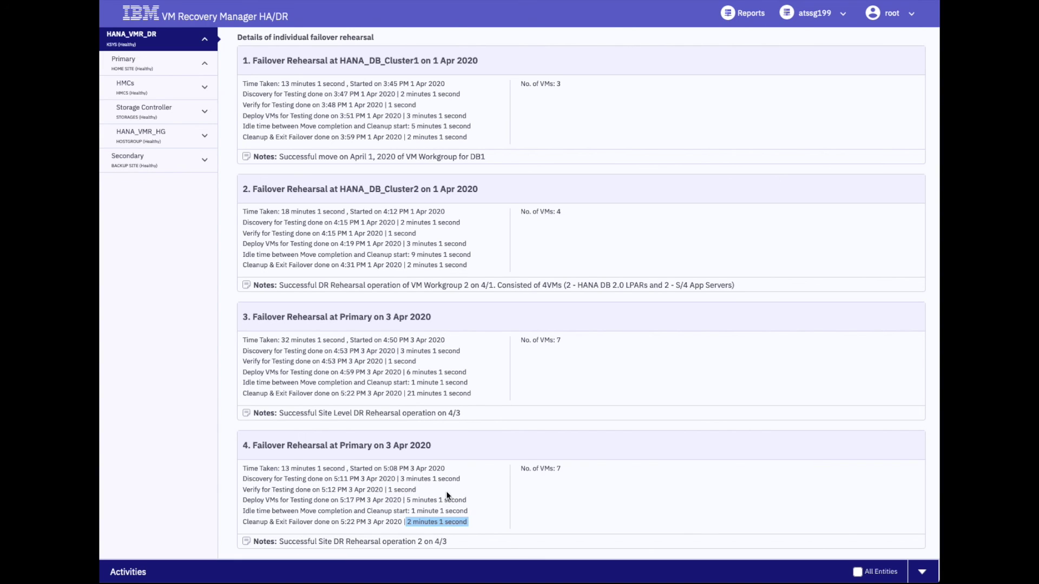
{"action": "scroll", "coordinate": [422, 250], "scroll_direction": "up", "scroll_amount": 1}
{"action": "scroll", "coordinate": [421, 249], "scroll_direction": "up", "scroll_amount": 1}
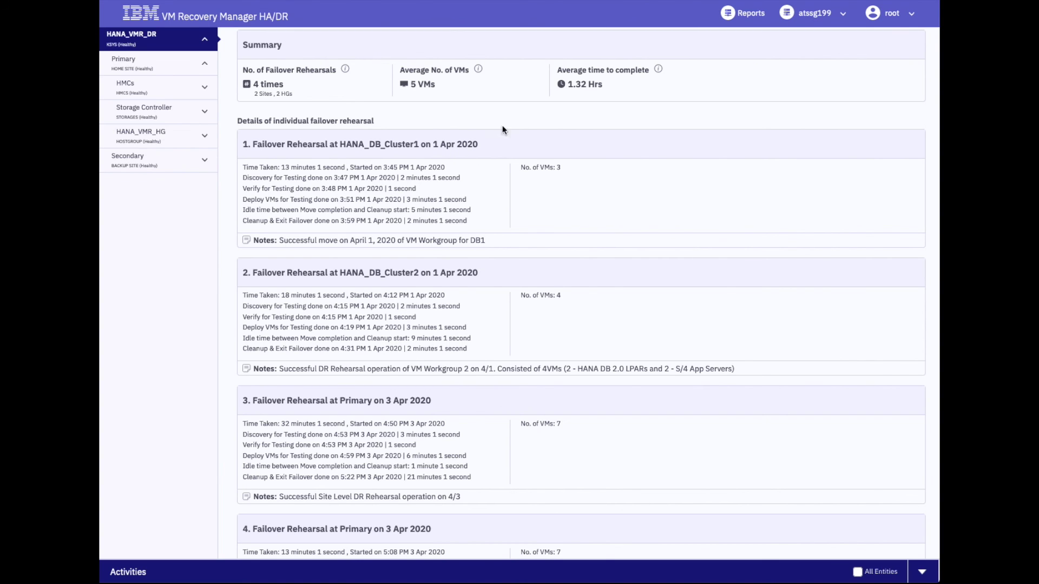
{"action": "scroll", "coordinate": [531, 117], "scroll_direction": "up", "scroll_amount": 2}
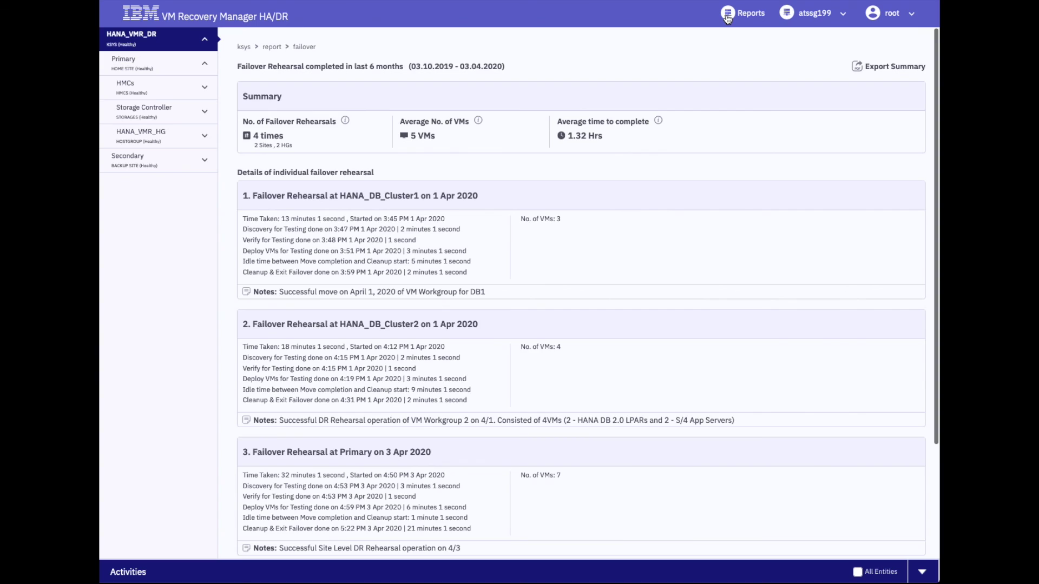
- Generate a report on the Discover & Verify operation for the time period 03/31/2020 to 04/03/2020
{"action": "left_click", "coordinate": [728, 15]}
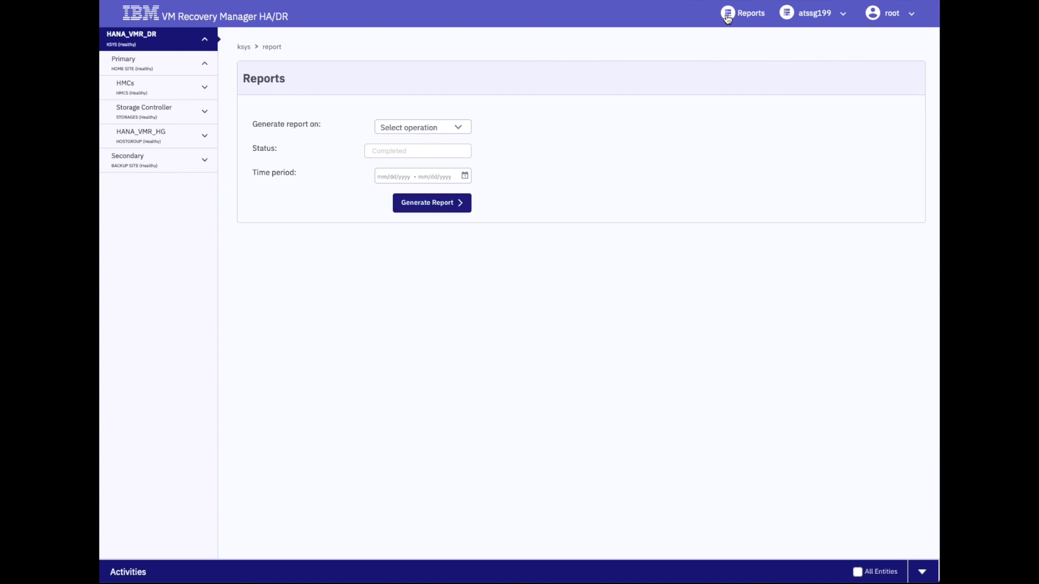
{"action": "left_click", "coordinate": [461, 129]}
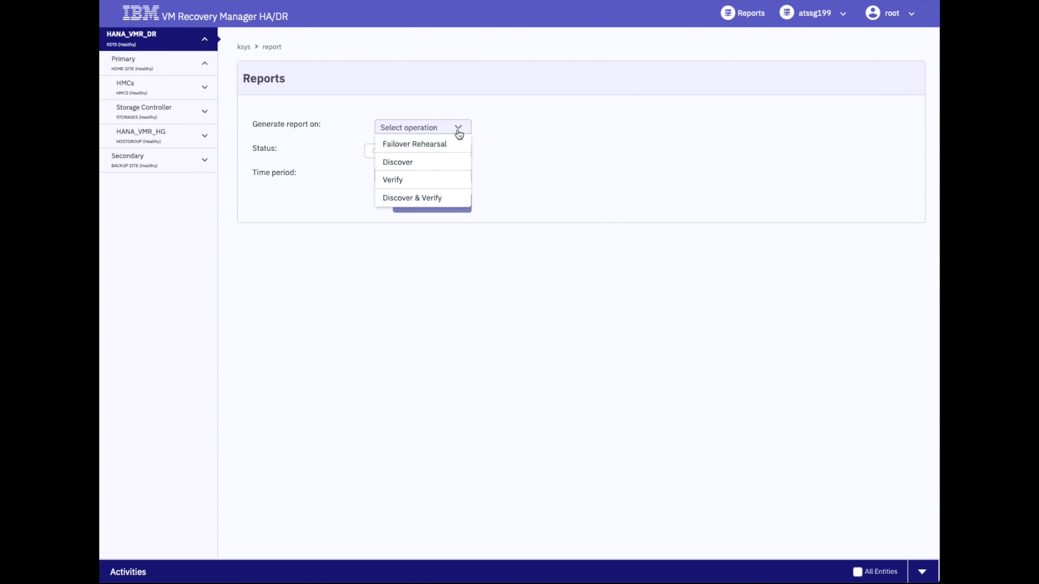
{"action": "left_click", "coordinate": [430, 199]}
{"action": "left_click", "coordinate": [464, 177]}
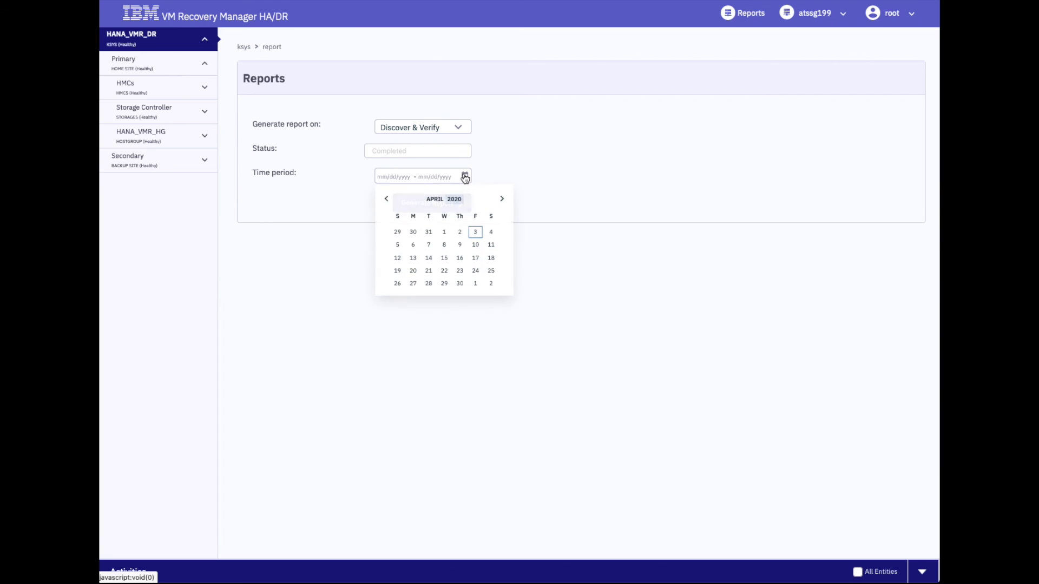
{"action": "left_click", "coordinate": [428, 232]}
{"action": "left_click", "coordinate": [476, 233]}
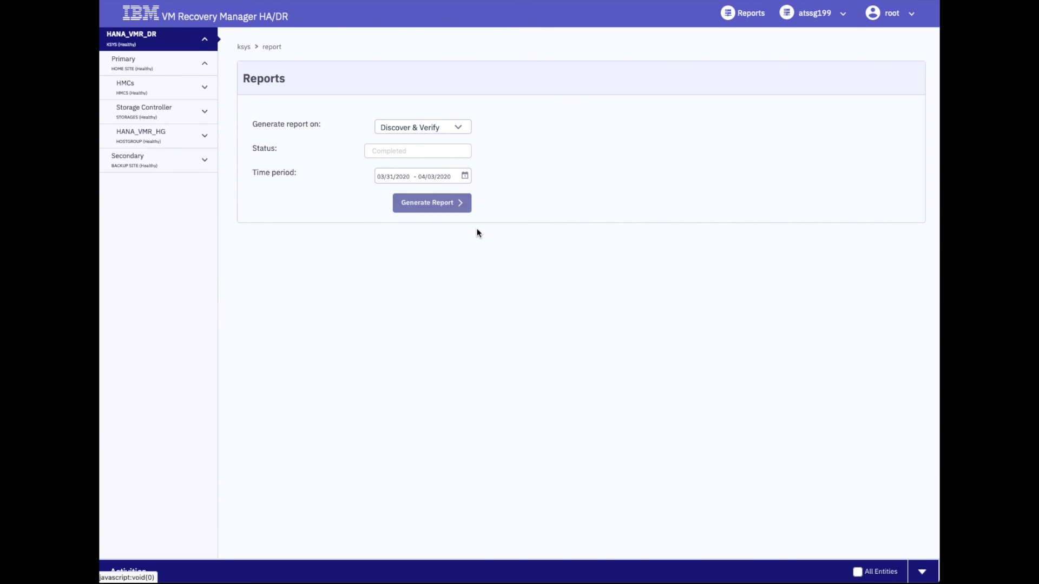
{"action": "left_click", "coordinate": [439, 205]}
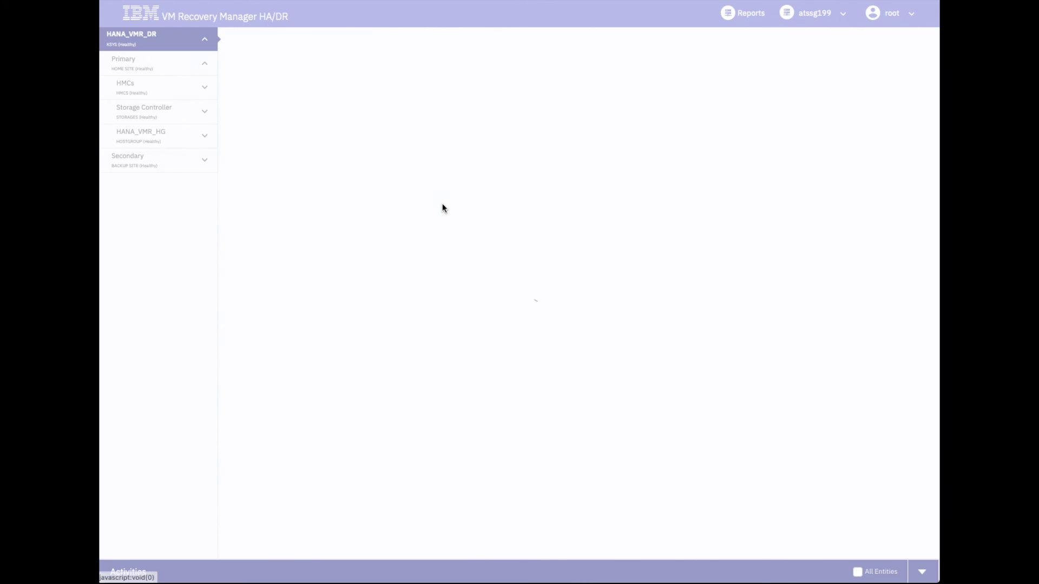